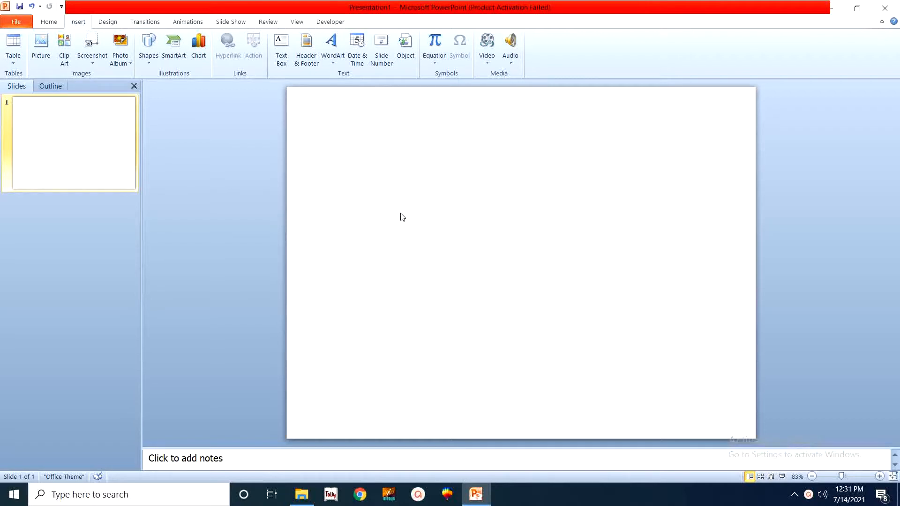
left_click(13, 49)
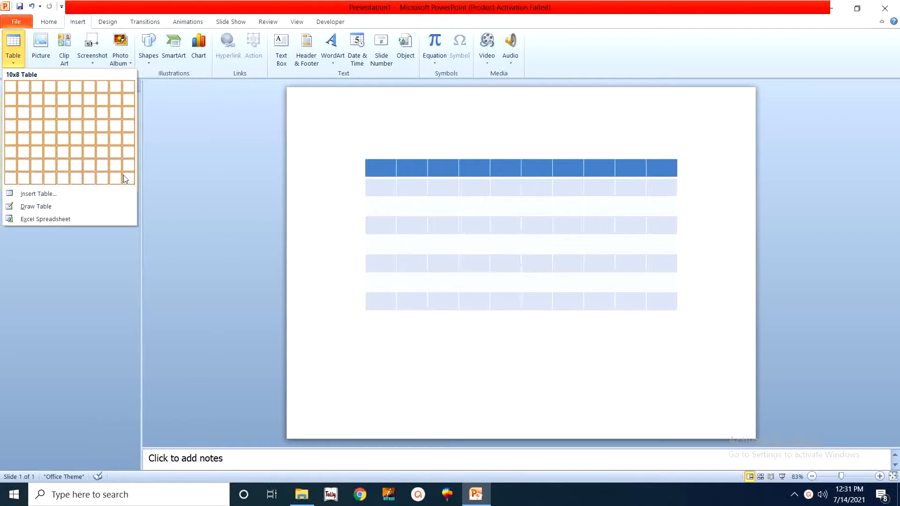
left_click(45, 197)
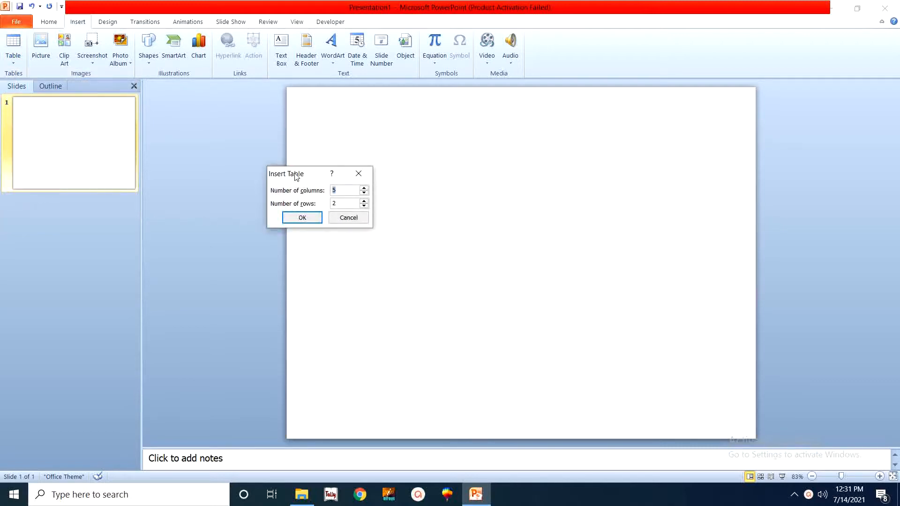
left_click_drag(294, 179, 399, 149)
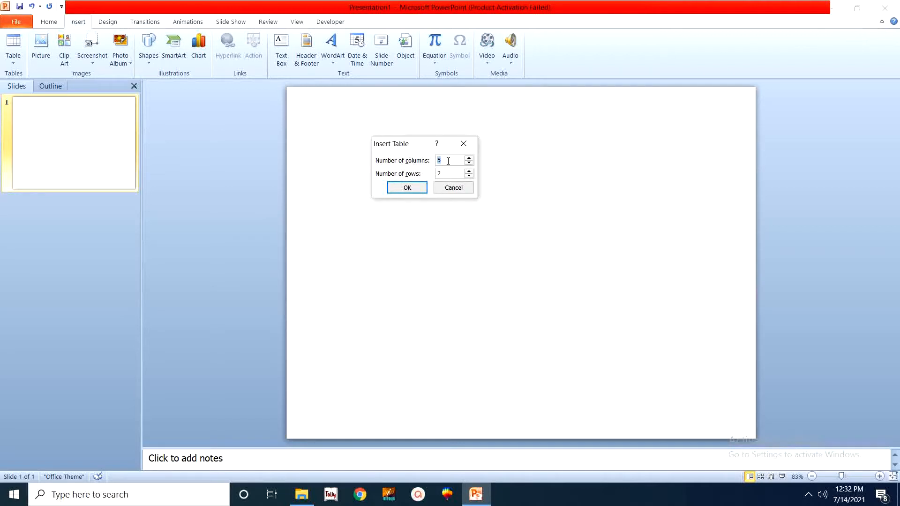
left_click(451, 187)
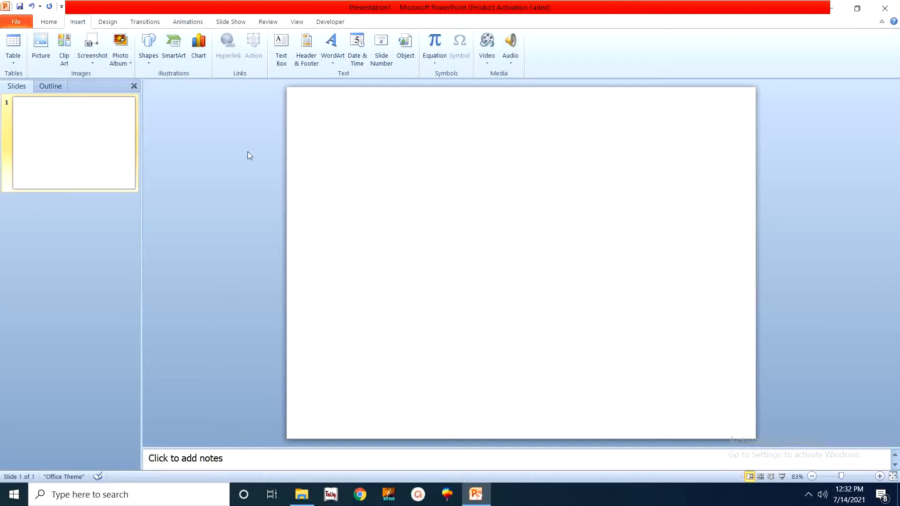
Insert a table with two columns and three rows, and fill its first row with the first person's name and "Manager".
left_click(14, 60)
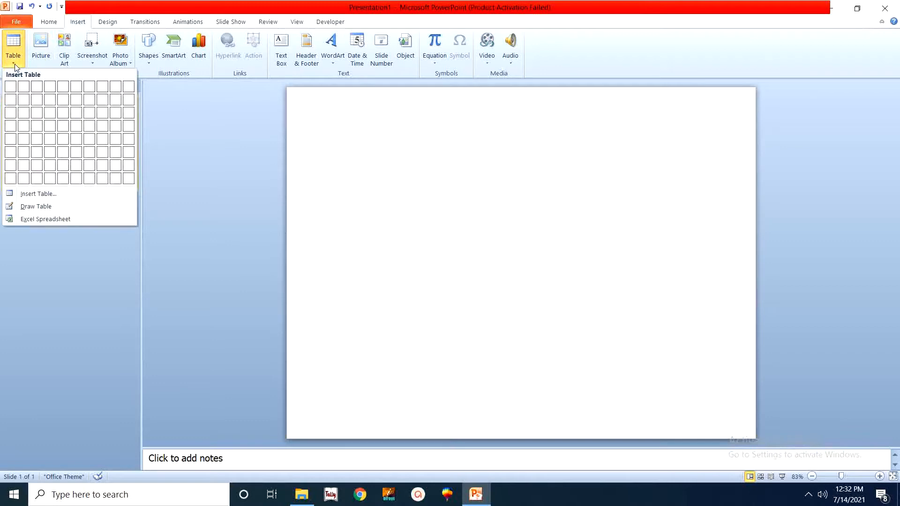
left_click(21, 113)
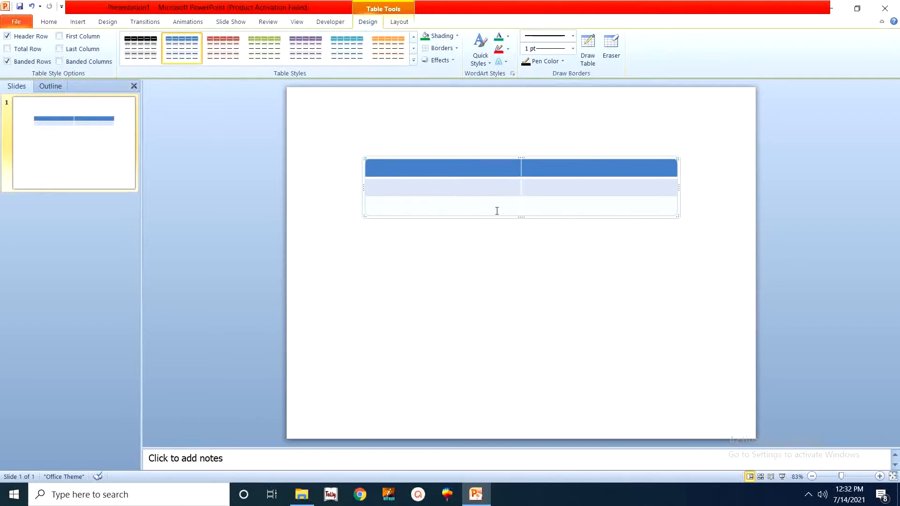
type("A")
type("hmed ")
type("Manager")
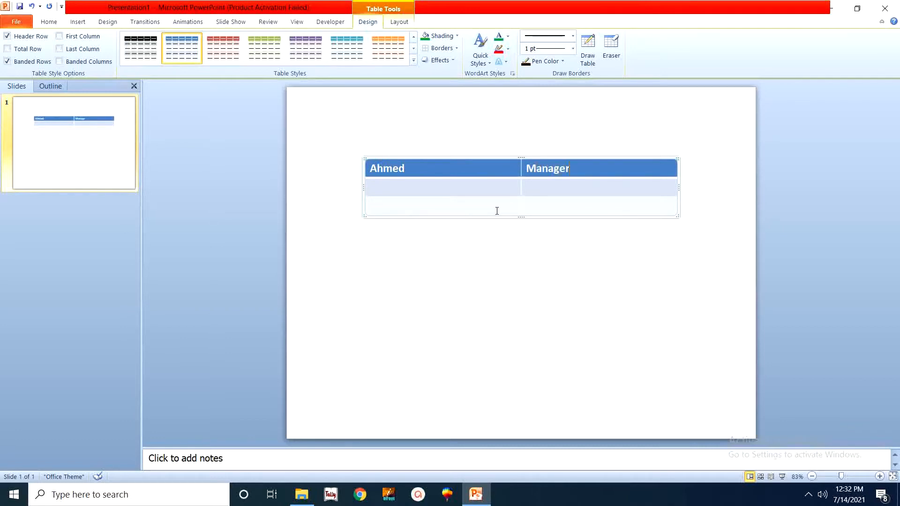
Fill the remaining two rows with the employees' names and the job titles "Asst. Manager" and "Supervisor".
key("Tab")
type("Zain")
key("Tab")
type("Asst. Manager")
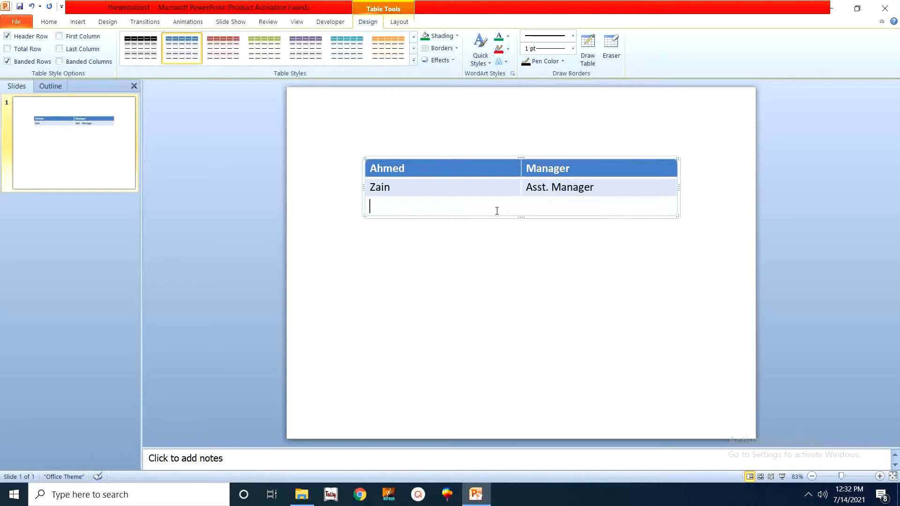
type("Saeed")
key("Tab")
type("Super")
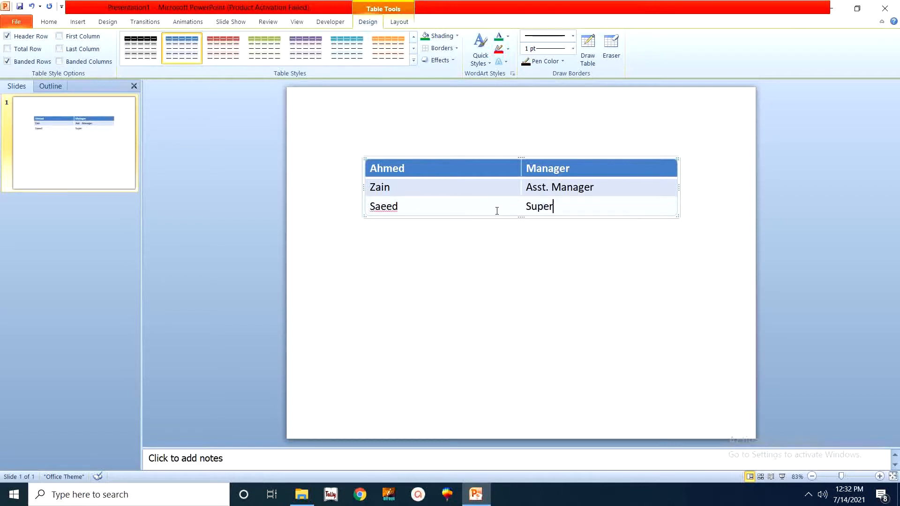
type("visor")
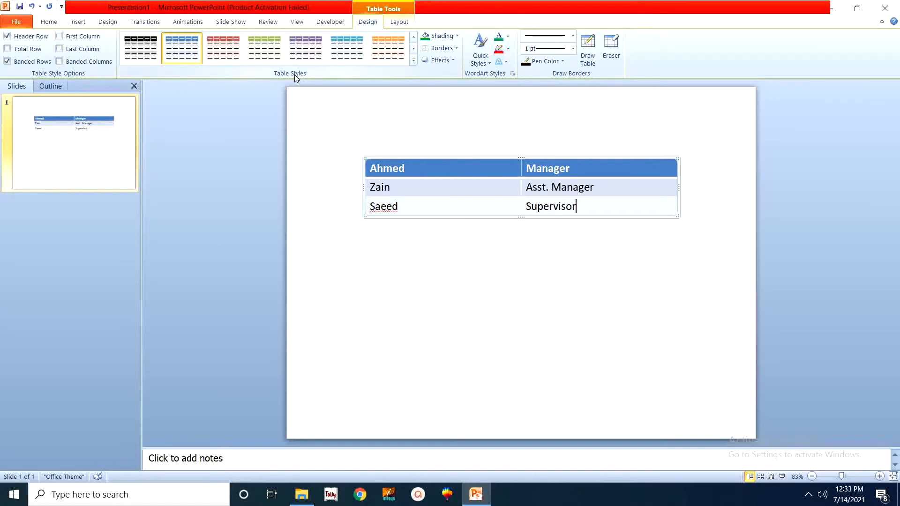
Apply the orange Medium table style with a solid header row and banded rows to the table.
left_click(413, 61)
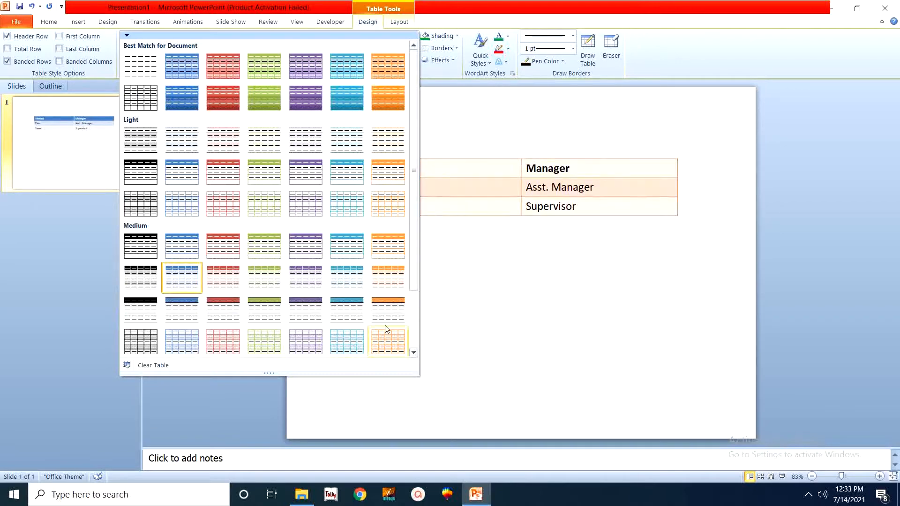
left_click(382, 292)
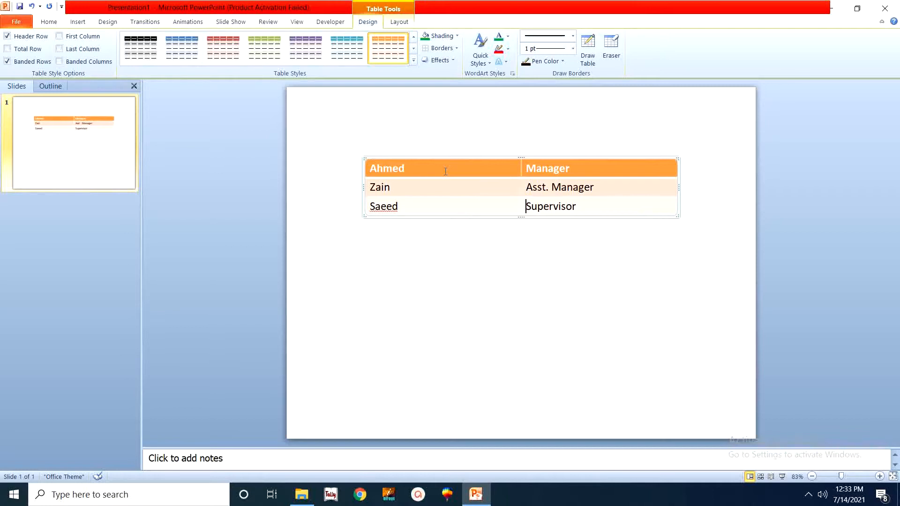
Try out the table's Header Row, Total Row and Banded Rows options one at a time, reverting each change.
left_click(8, 37)
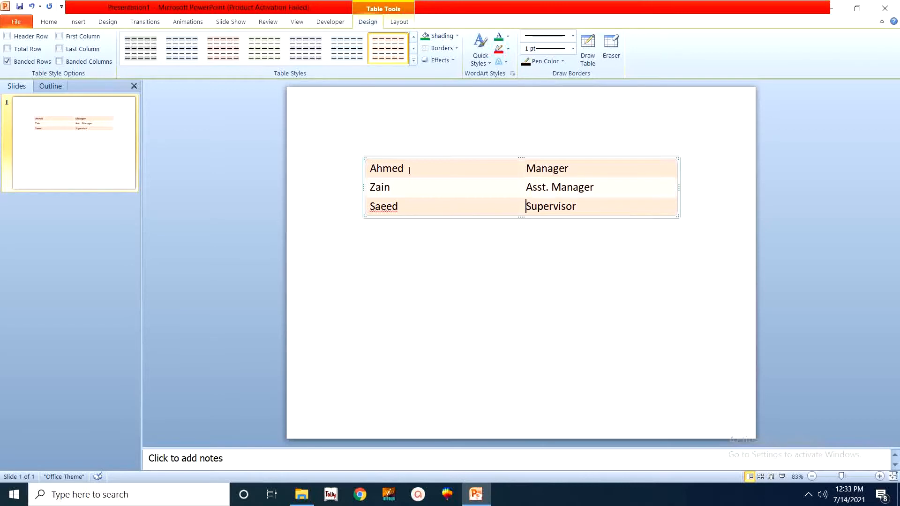
left_click(7, 37)
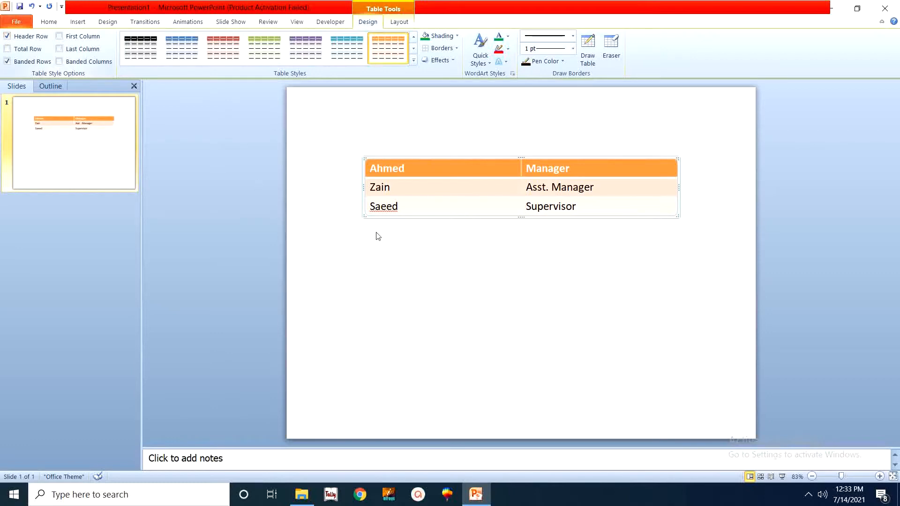
left_click(8, 50)
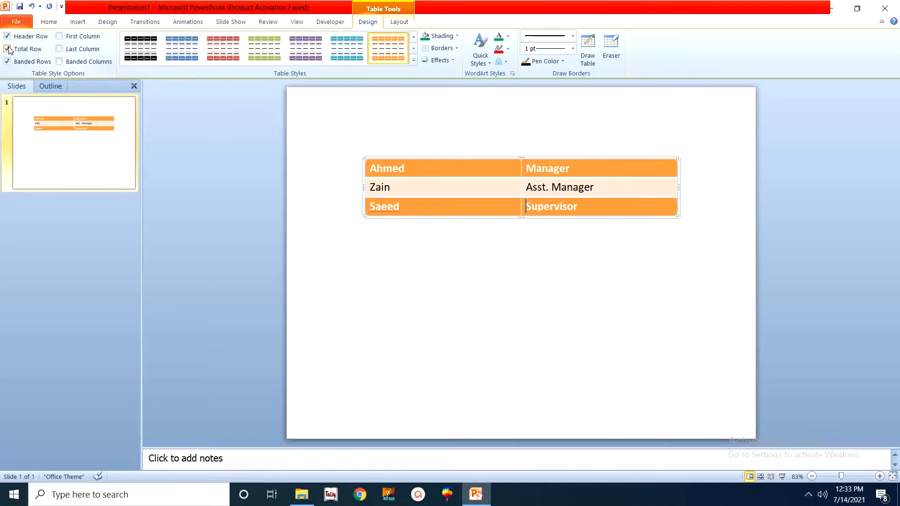
left_click(7, 49)
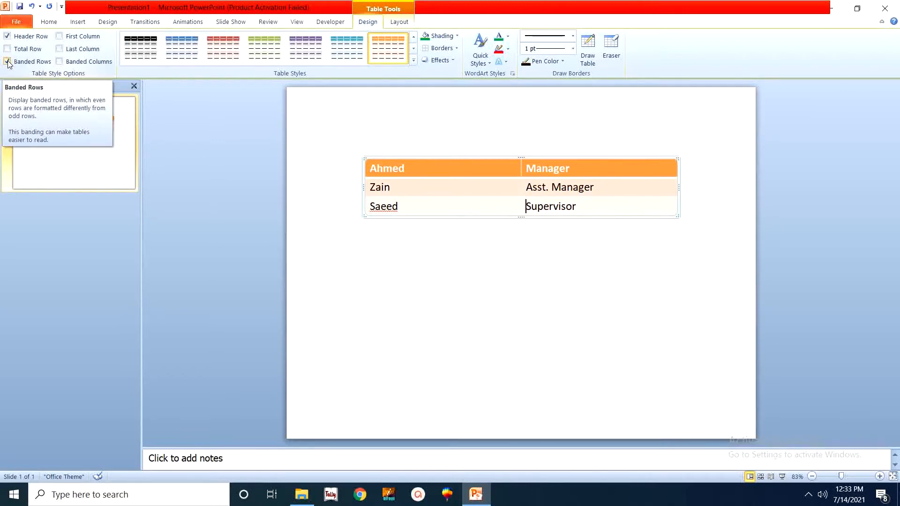
left_click(7, 61)
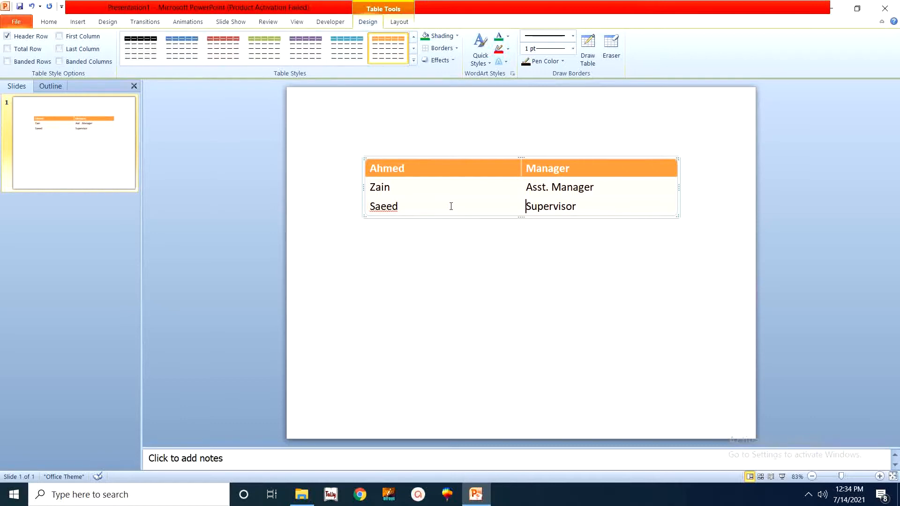
left_click(7, 62)
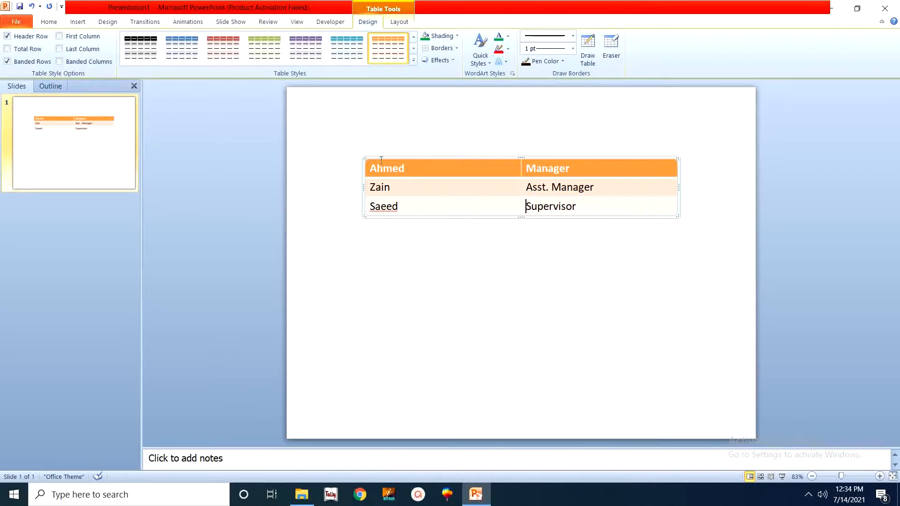
Try out the First Column, Last Column and Banded Columns options on the table, switching each one off again.
left_click(59, 36)
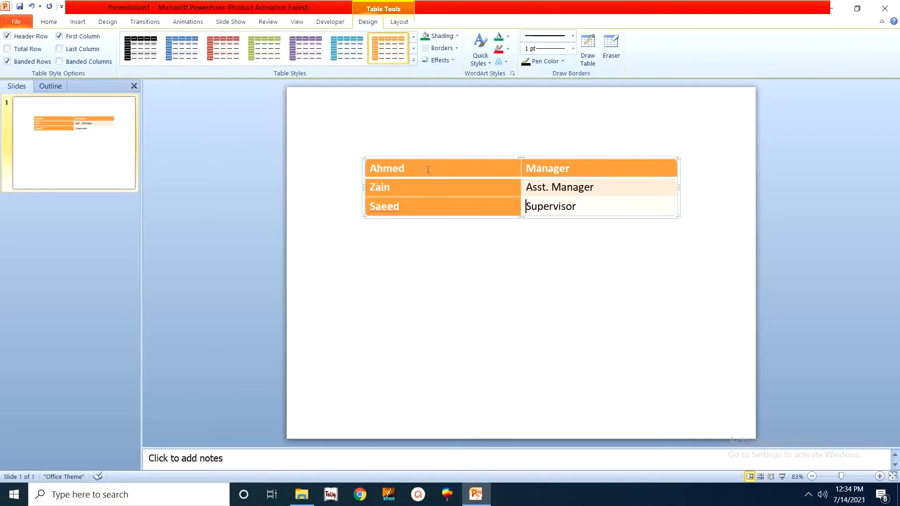
left_click(60, 38)
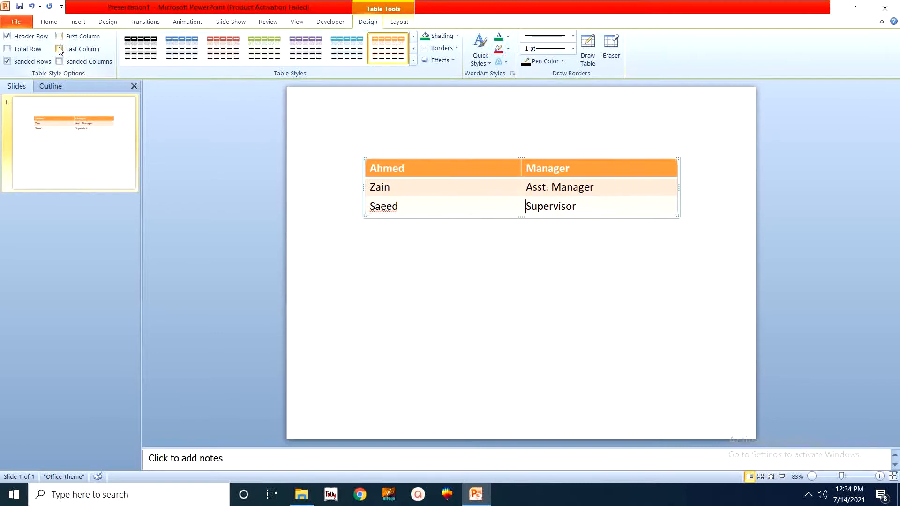
left_click(59, 49)
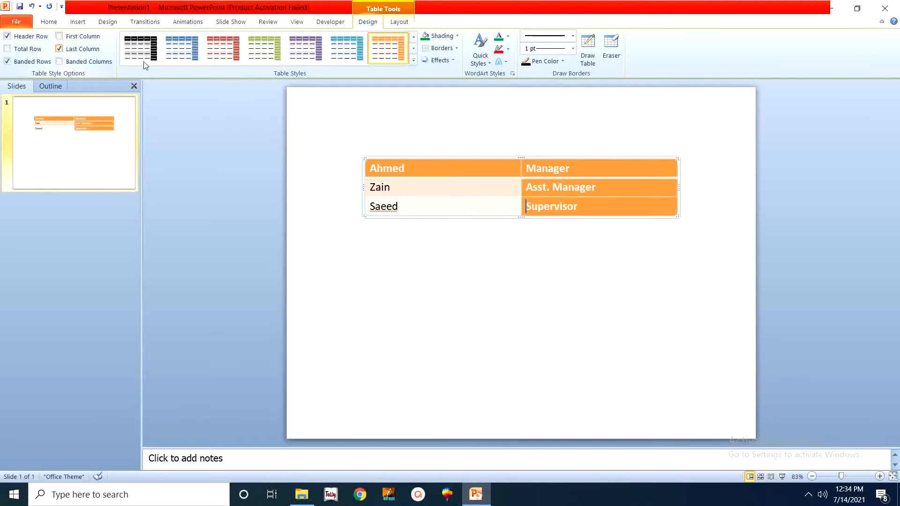
left_click(629, 203)
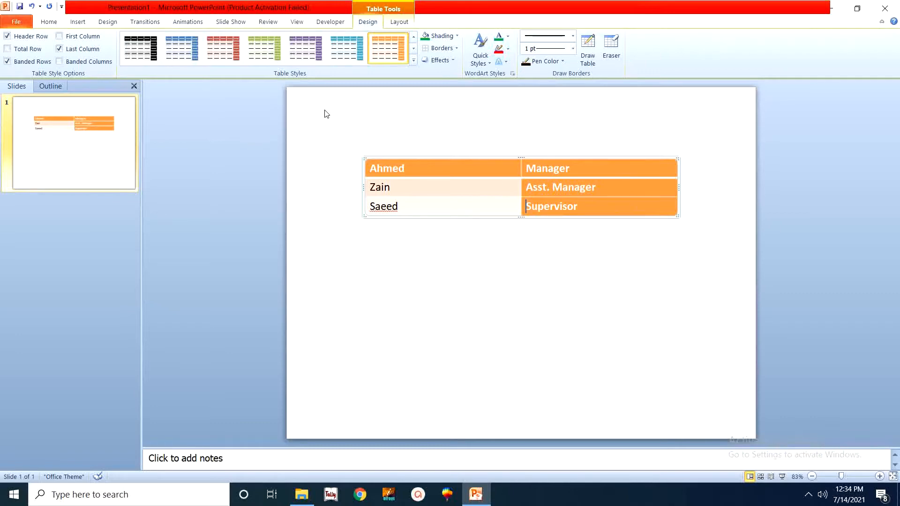
left_click(66, 51)
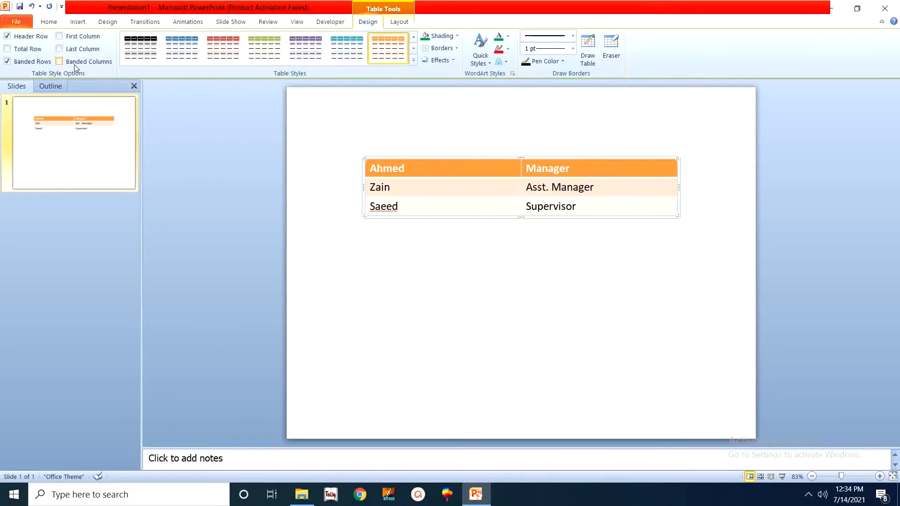
left_click(60, 62)
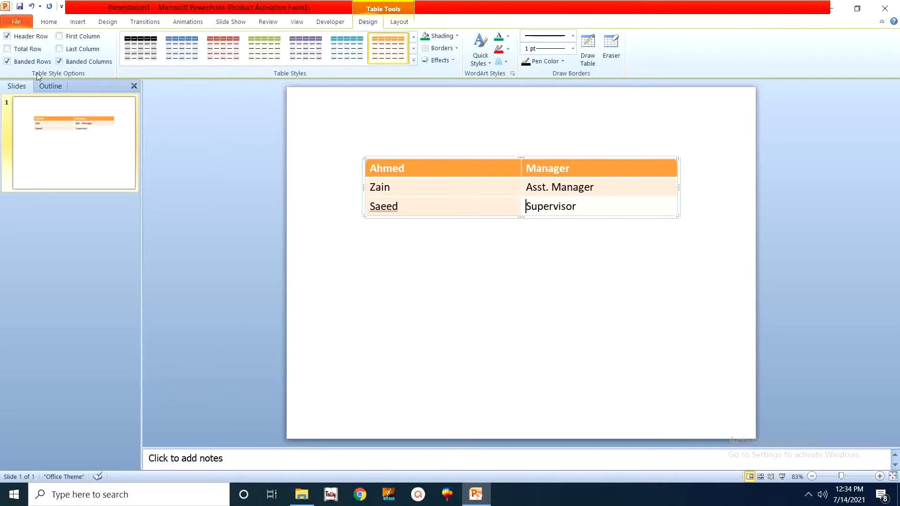
left_click(59, 61)
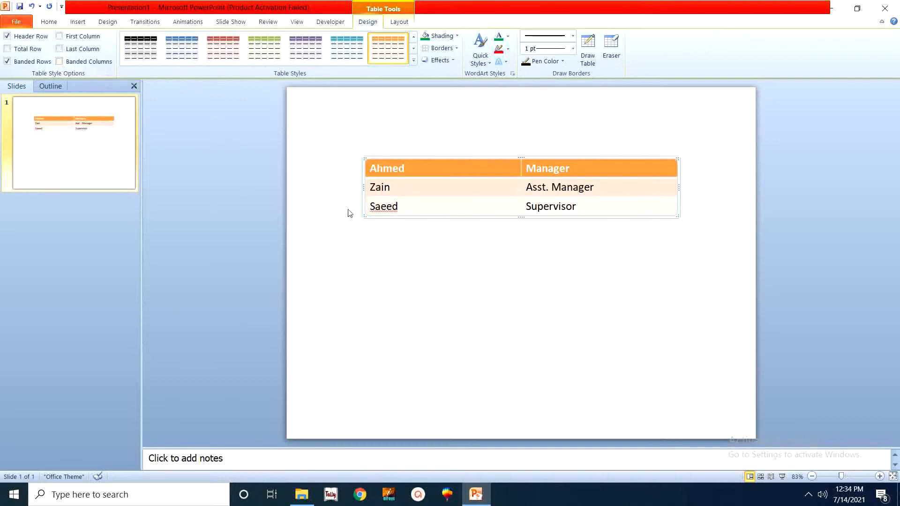
Turn on Banded Columns with all table cells selected, check the look with the table deselected, and turn the option off again.
left_click(366, 162)
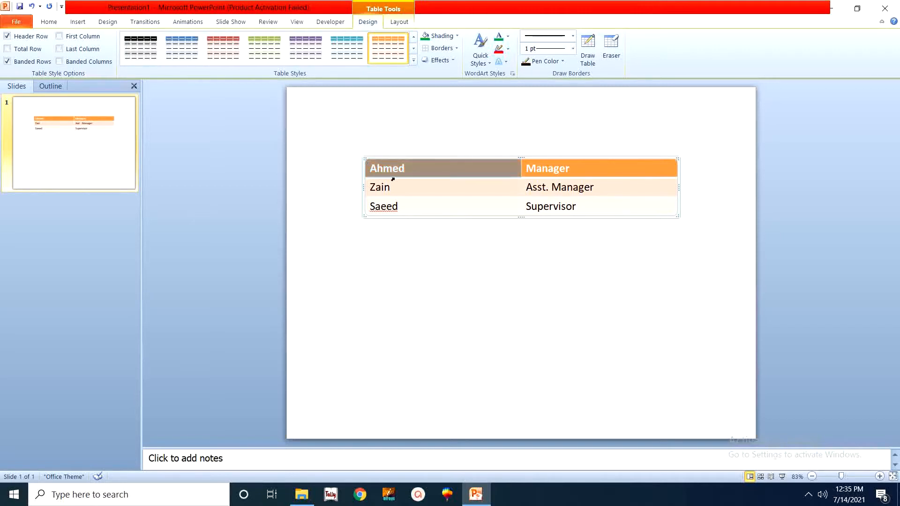
left_click_drag(393, 179, 583, 210)
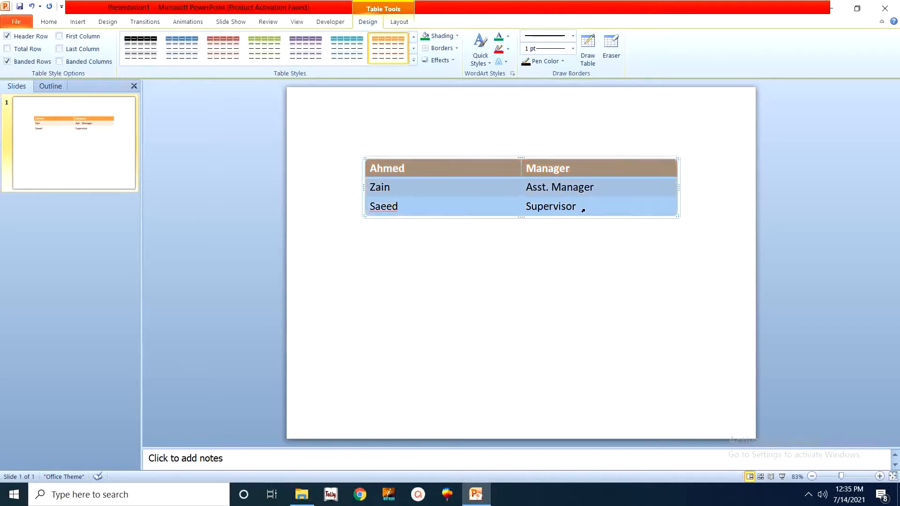
left_click(60, 61)
left_click(358, 237)
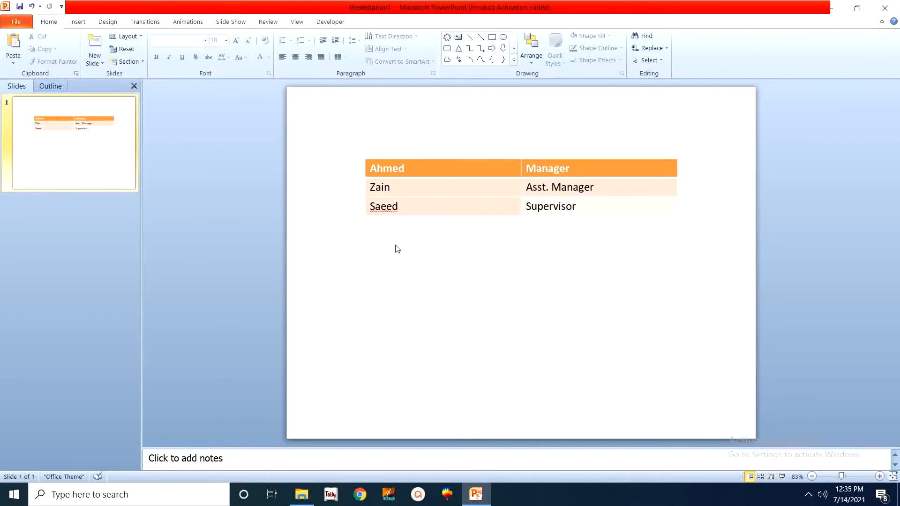
left_click(417, 207)
left_click(59, 62)
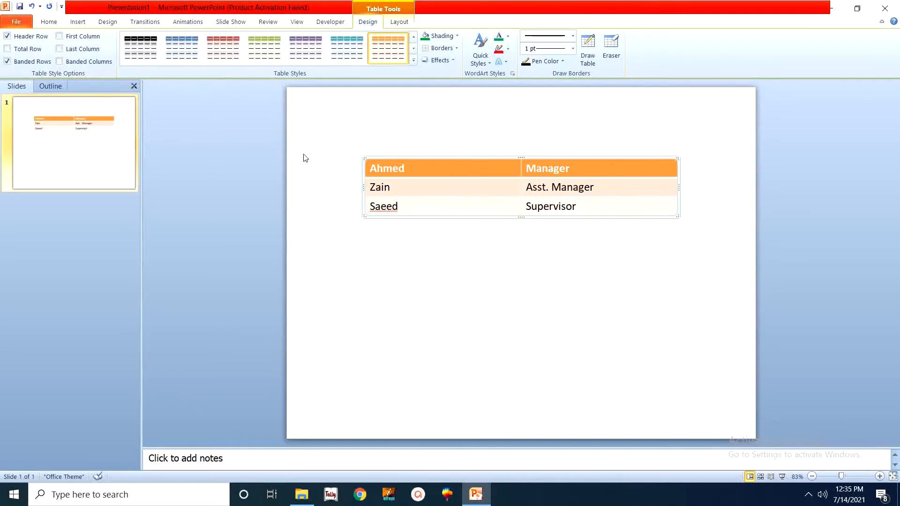
Browse the table's shading choices, preview the Water droplets texture, and close them without applying a fill.
left_click(366, 165)
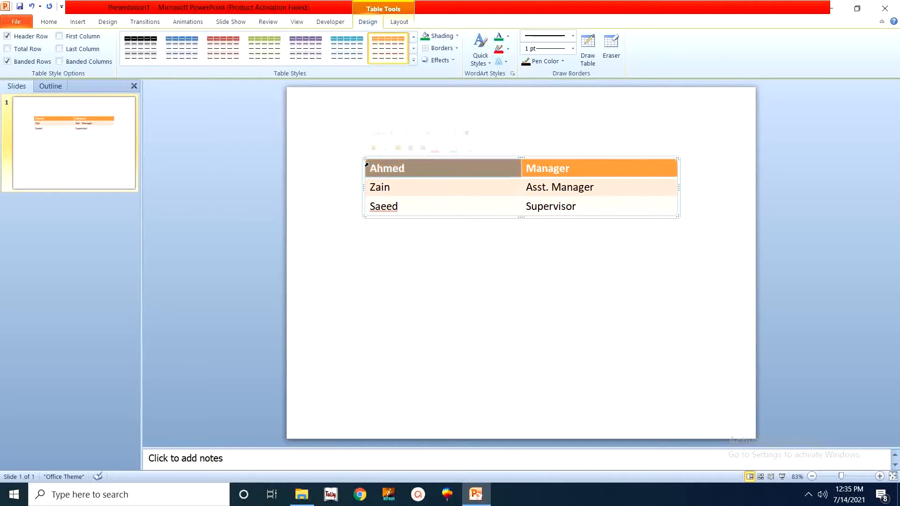
left_click(366, 164)
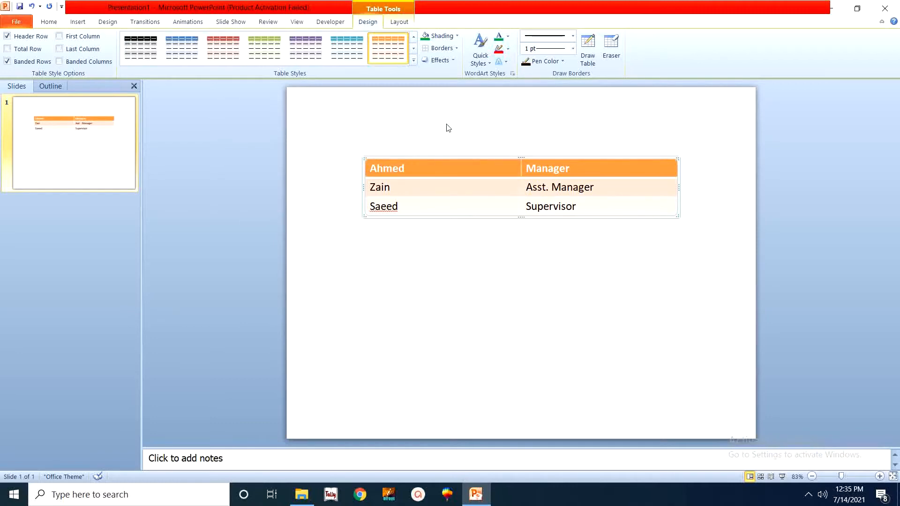
left_click(457, 36)
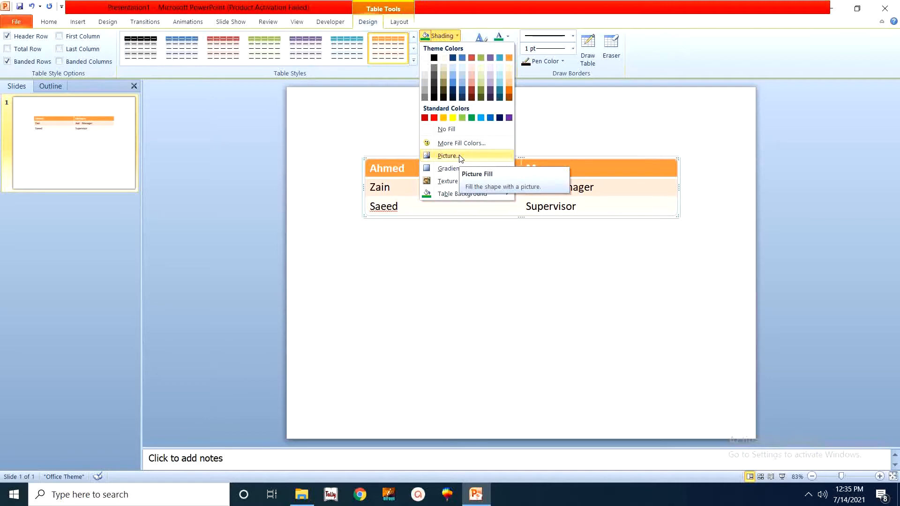
mouse_move(483, 169)
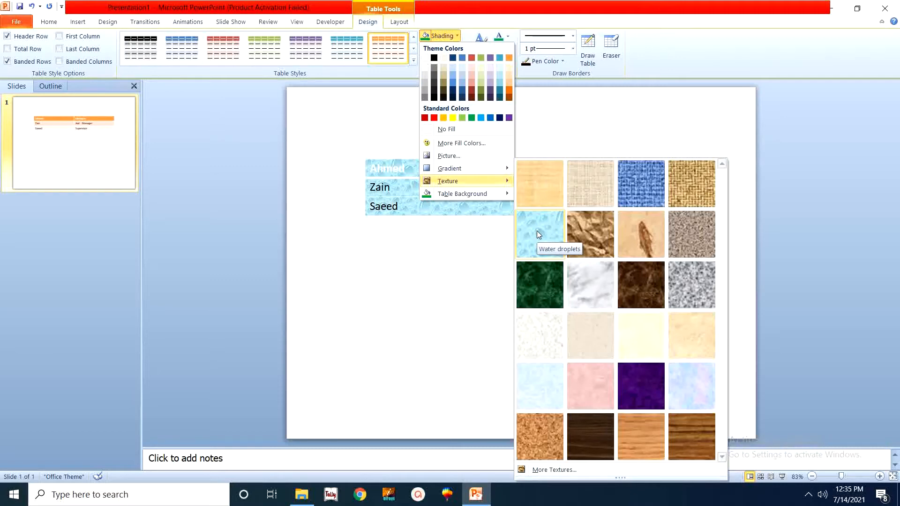
left_click(542, 125)
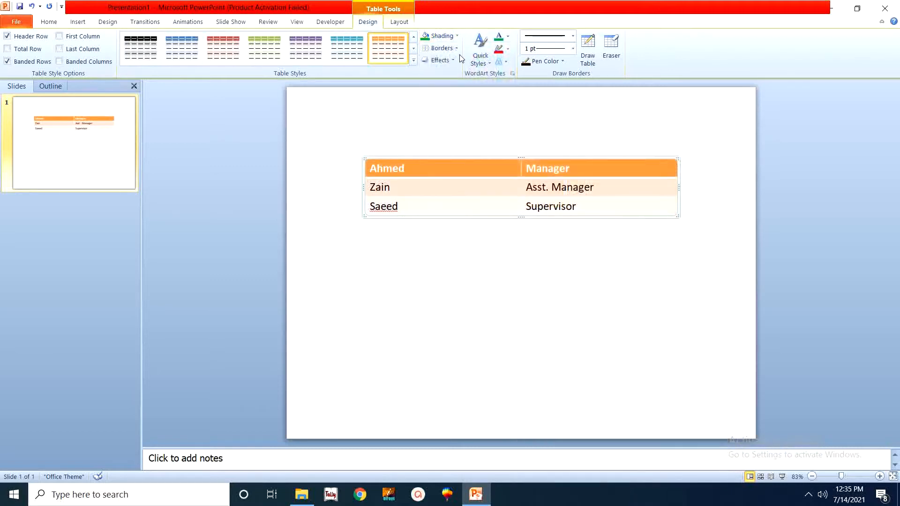
left_click(520, 248)
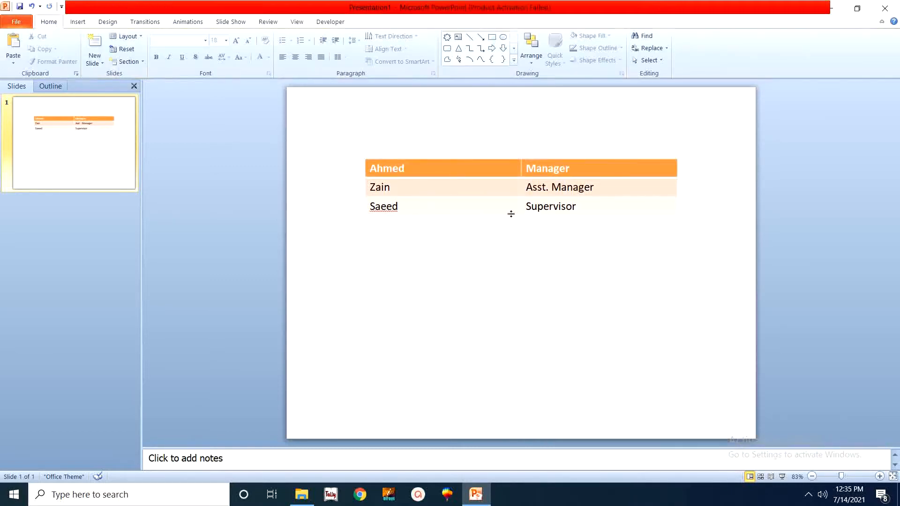
Show the available border options for the first cell of the table's second row.
left_click(500, 193)
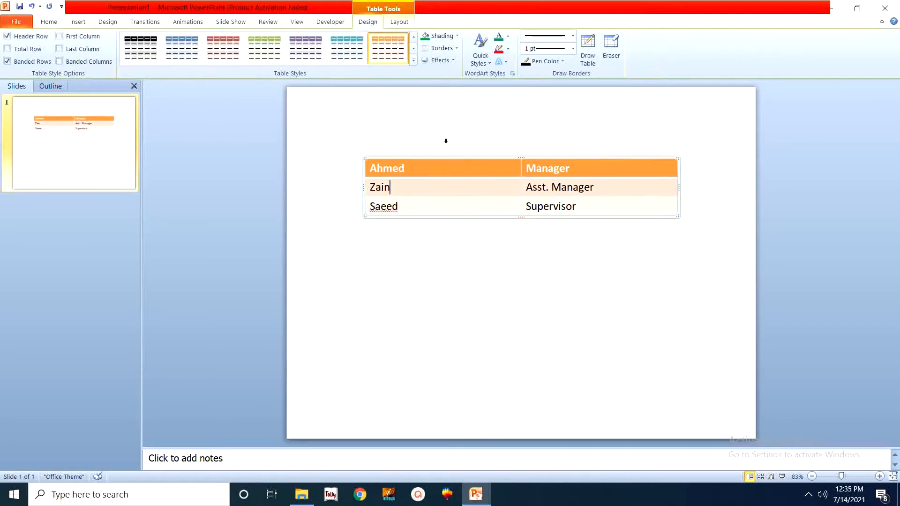
left_click(456, 49)
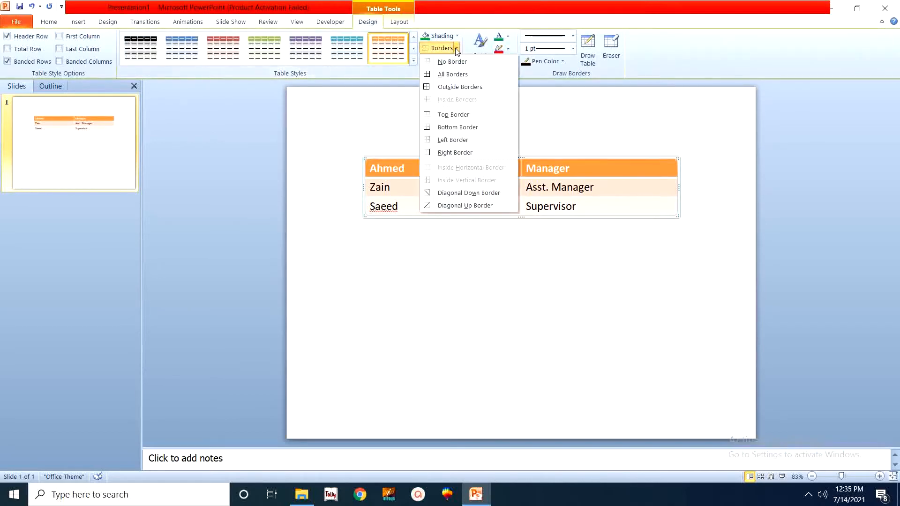